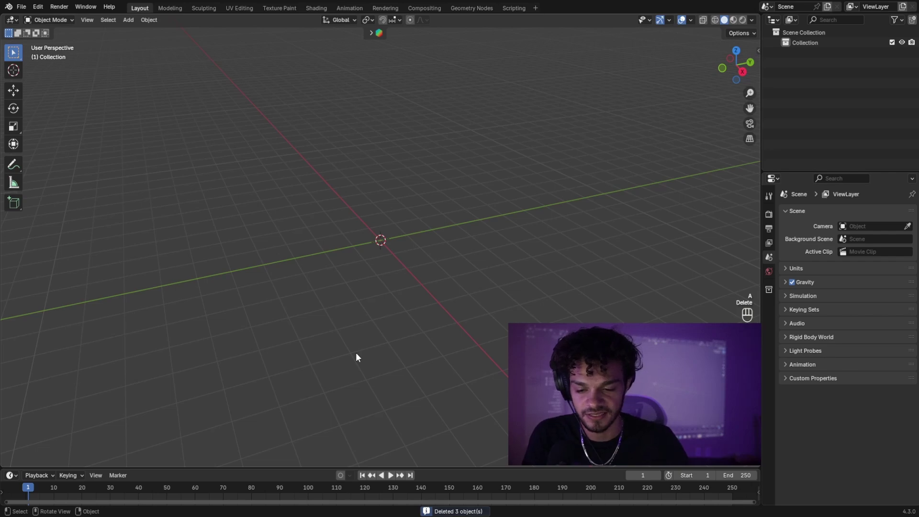
# Add an ico sphere mesh at the origin of the empty scene.
pyautogui.hotkey('shift', 'a')
pyautogui.moveTo(359, 321)
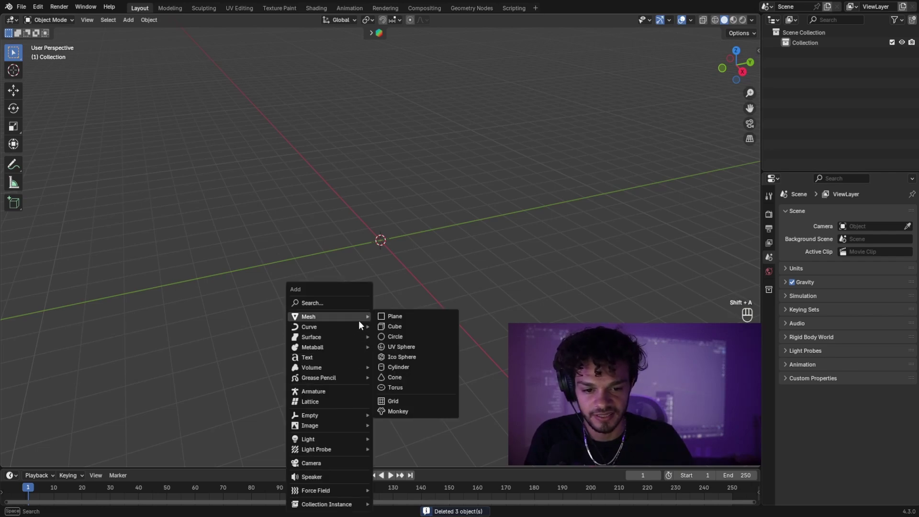
pyautogui.click(423, 357)
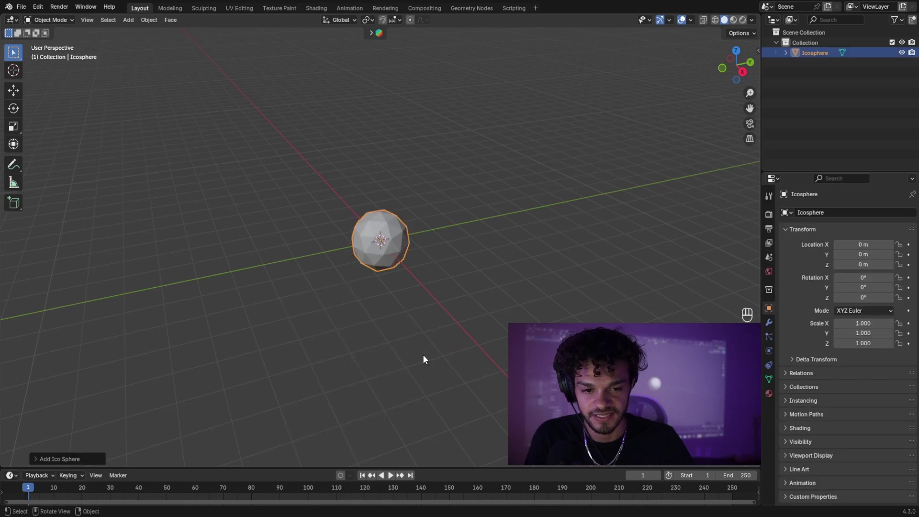
pyautogui.scroll(5, 377, 338)
pyautogui.moveTo(378, 338); pyautogui.dragTo(567, 138, button='middle')
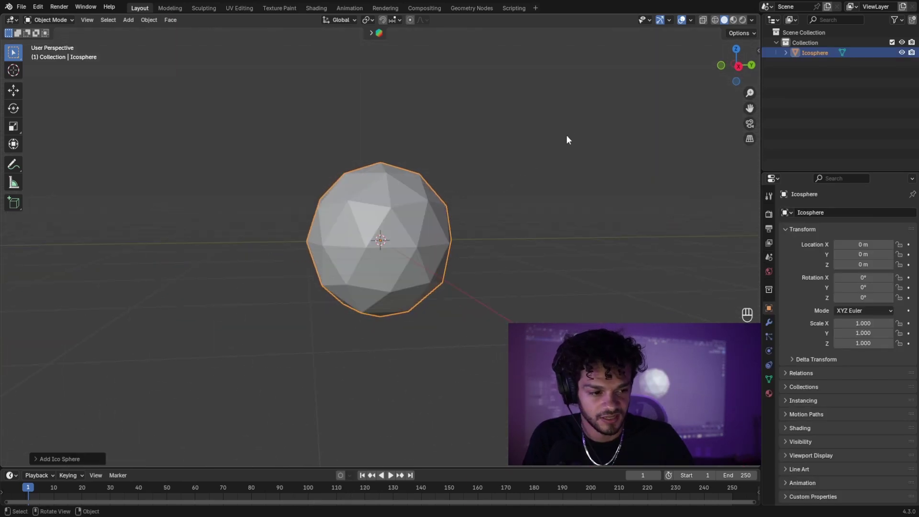
# Add a Decimate modifier to the icosphere and set its collapse ratio to about 0.22.
pyautogui.click(770, 324)
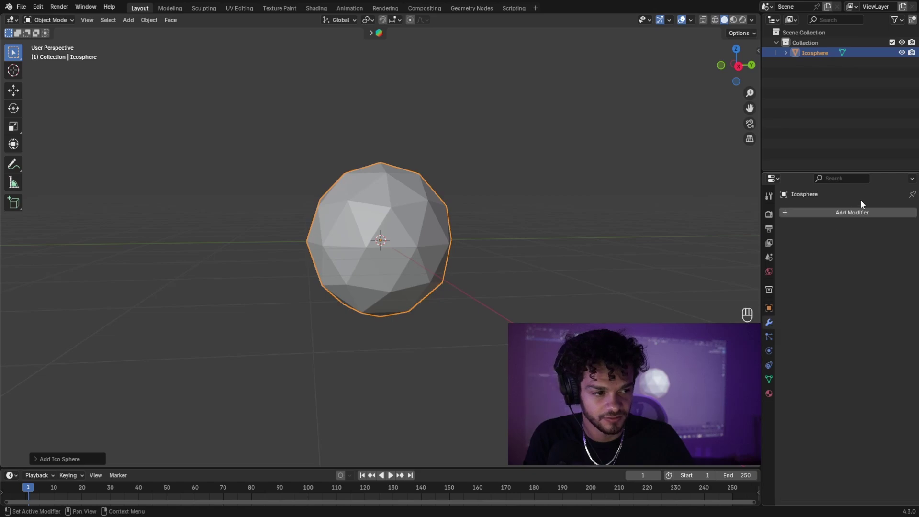
pyautogui.click(860, 211)
pyautogui.click(859, 208)
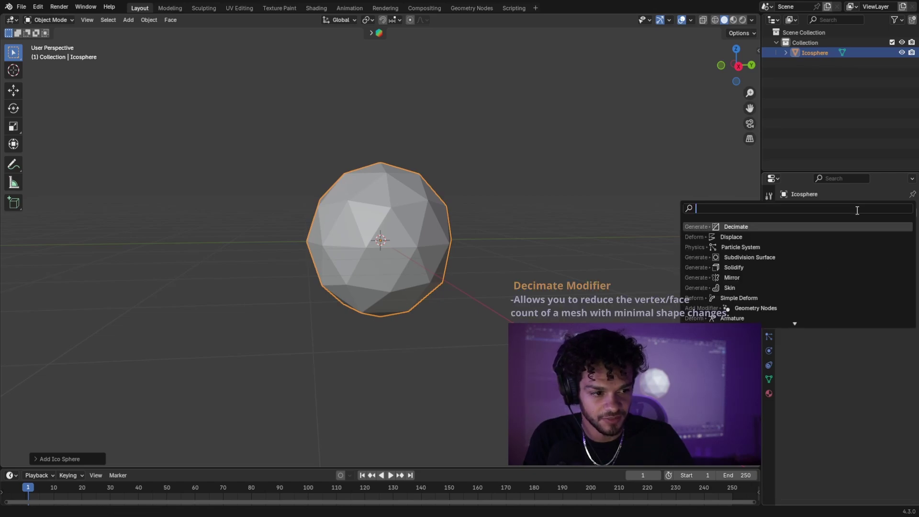
pyautogui.click(762, 226)
pyautogui.moveTo(871, 258)
pyautogui.mouseDown()
pyautogui.moveTo(810, 259)
pyautogui.moveTo(856, 259)
pyautogui.mouseUp()
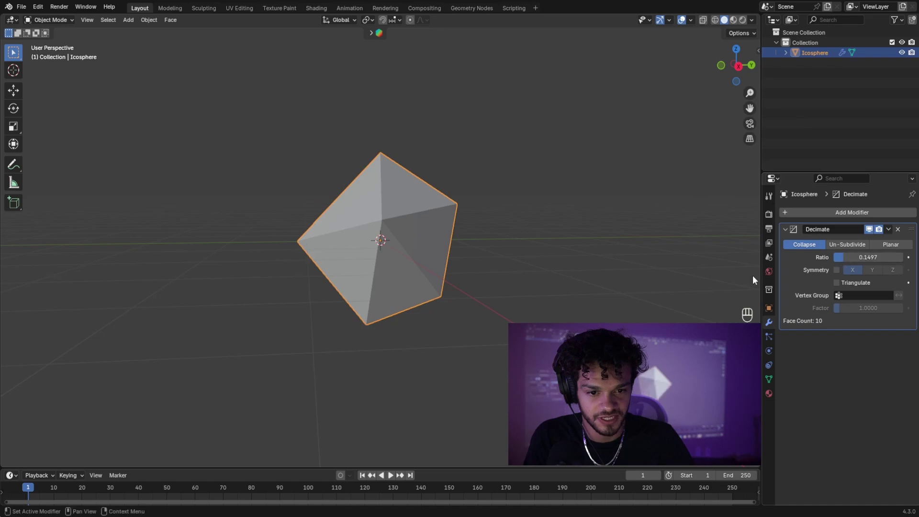
pyautogui.moveTo(752, 274); pyautogui.dragTo(605, 305, button='middle')
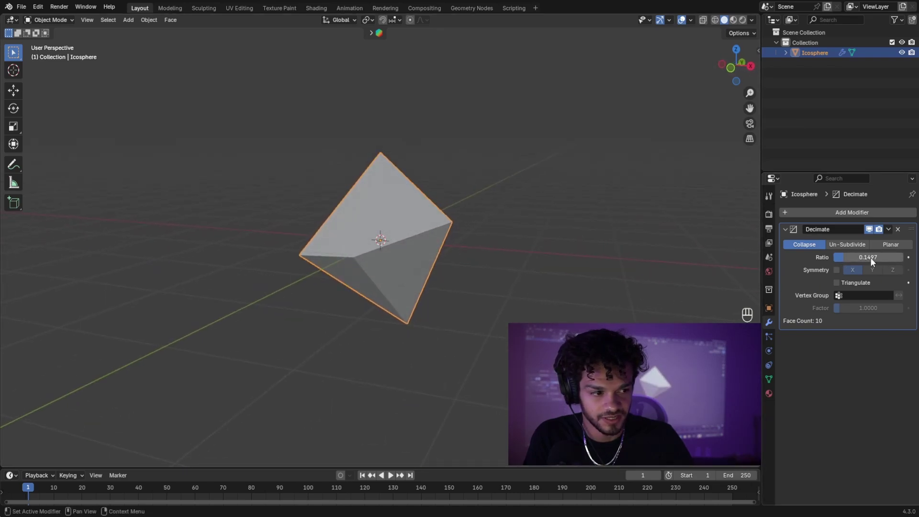
pyautogui.moveTo(868, 257); pyautogui.dragTo(900, 257)
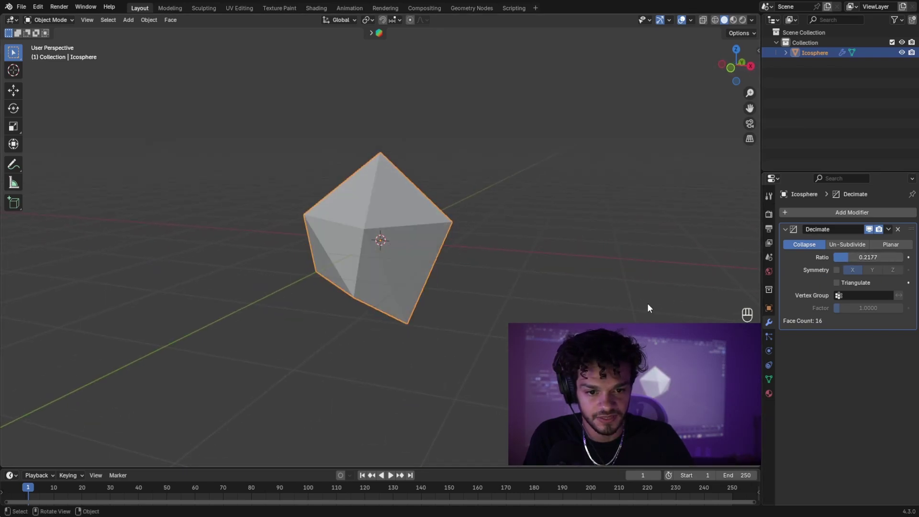
pyautogui.moveTo(648, 303); pyautogui.dragTo(505, 304, button='middle')
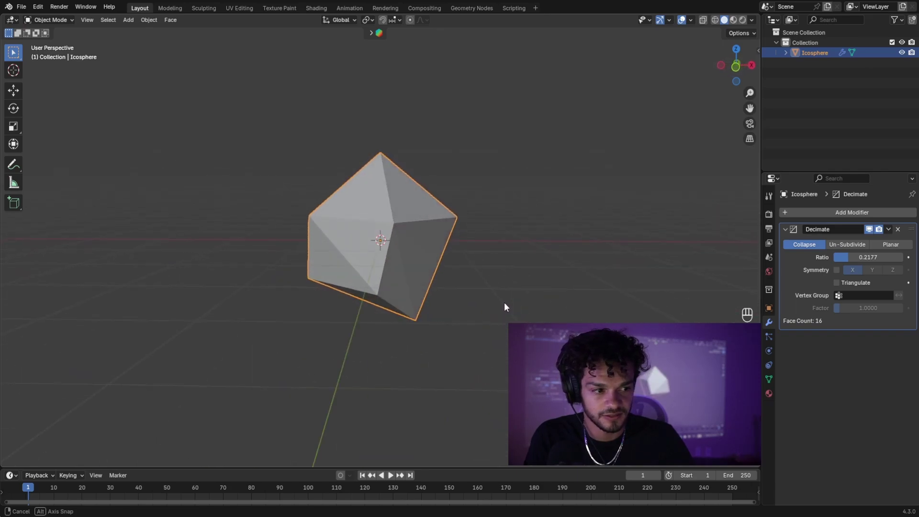
# Apply the Decimate modifier to the icosphere.
pyautogui.click(889, 229)
pyautogui.click(867, 237)
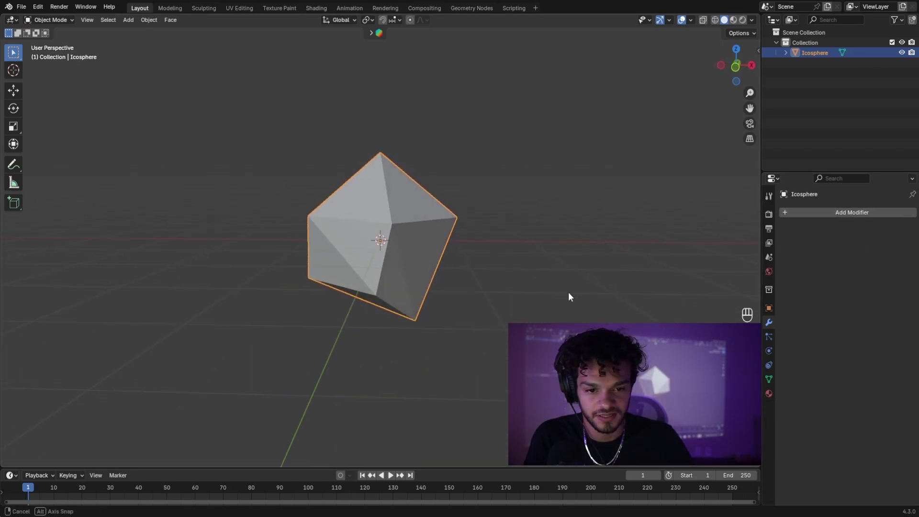
pyautogui.moveTo(568, 292); pyautogui.dragTo(447, 295, button='middle')
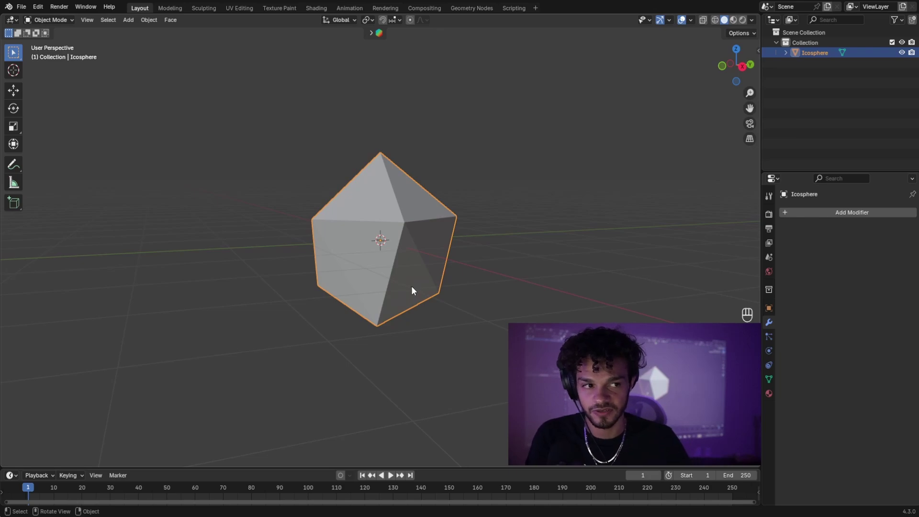
# Raise the icosphere's topmost vertex along the Z axis in Edit Mode to form a pointed raindrop shape, and return to Object Mode.
pyautogui.press('Tab')
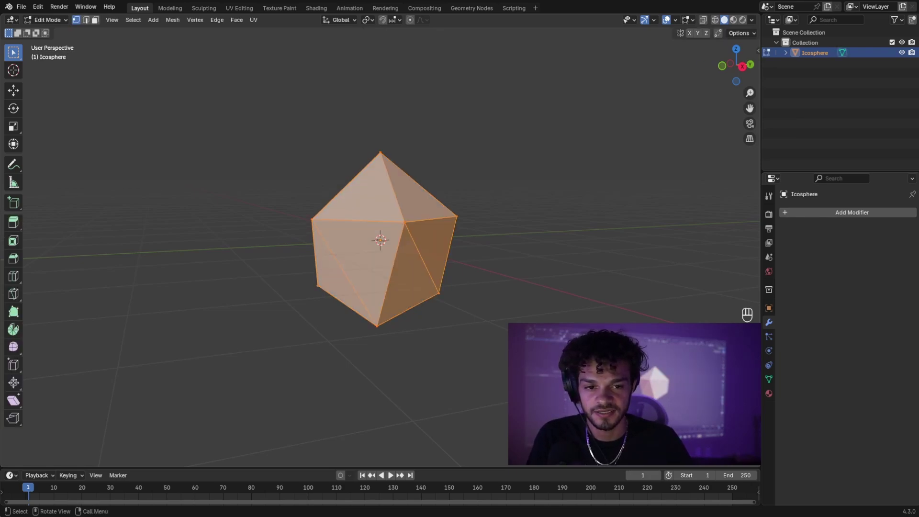
pyautogui.click(381, 154)
pyautogui.moveTo(472, 204); pyautogui.dragTo(440, 207, button='middle')
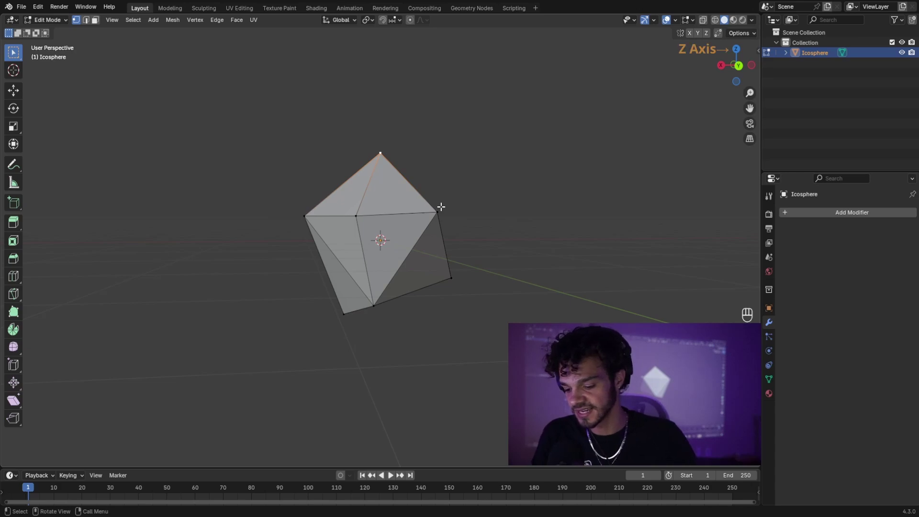
pyautogui.press('g')
pyautogui.press('z')
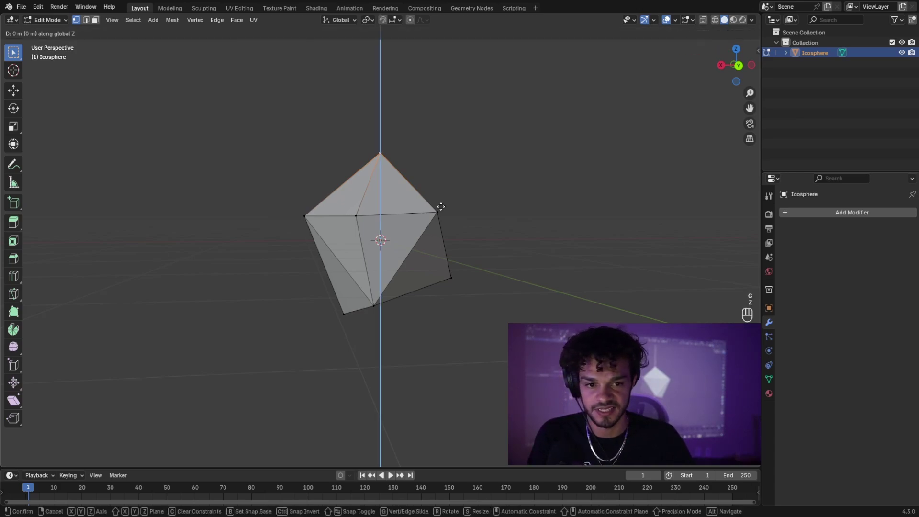
pyautogui.click(435, 128)
pyautogui.moveTo(451, 261); pyautogui.dragTo(302, 289, button='middle')
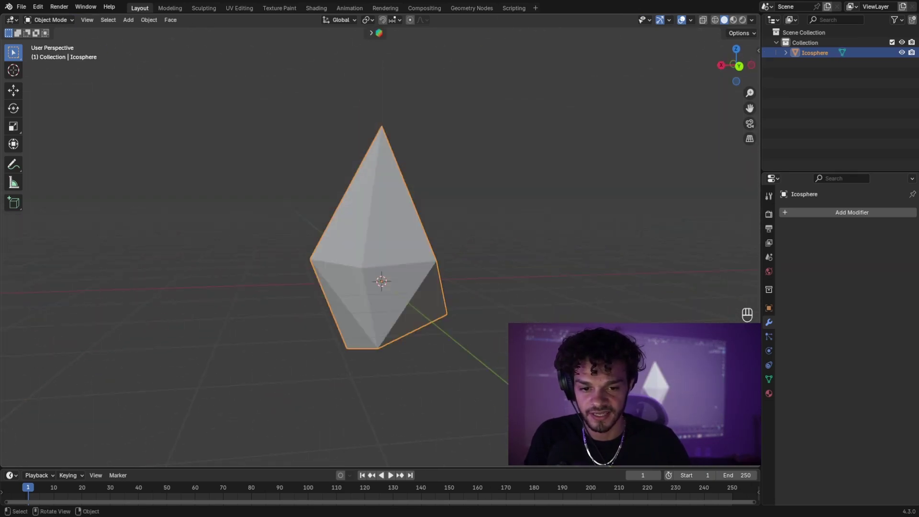
# Add a plane and move it along the X axis so it sits clear of the raindrop mesh.
pyautogui.keyDown('shift'); pyautogui.moveTo(72, 352); pyautogui.dragTo(348, 306, button='middle'); pyautogui.keyUp('shift')
pyautogui.hotkey('shift', 'a')
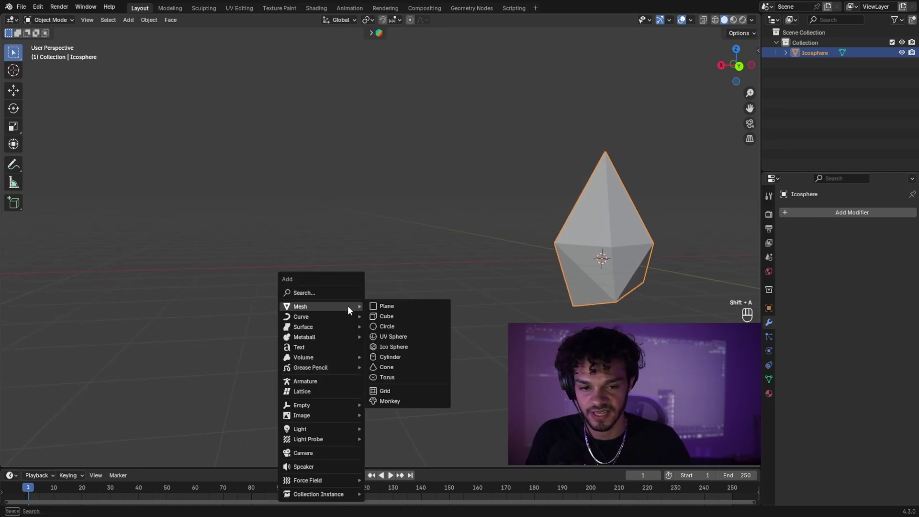
pyautogui.click(377, 306)
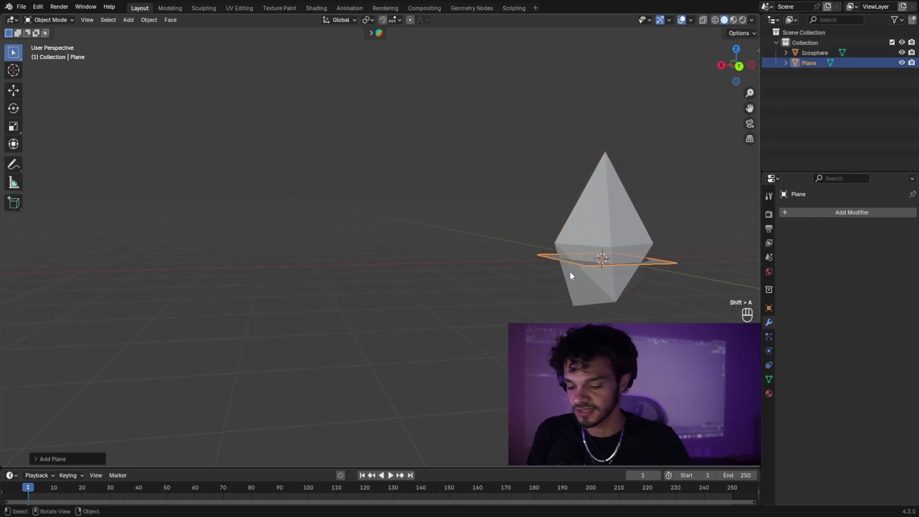
pyautogui.press('g')
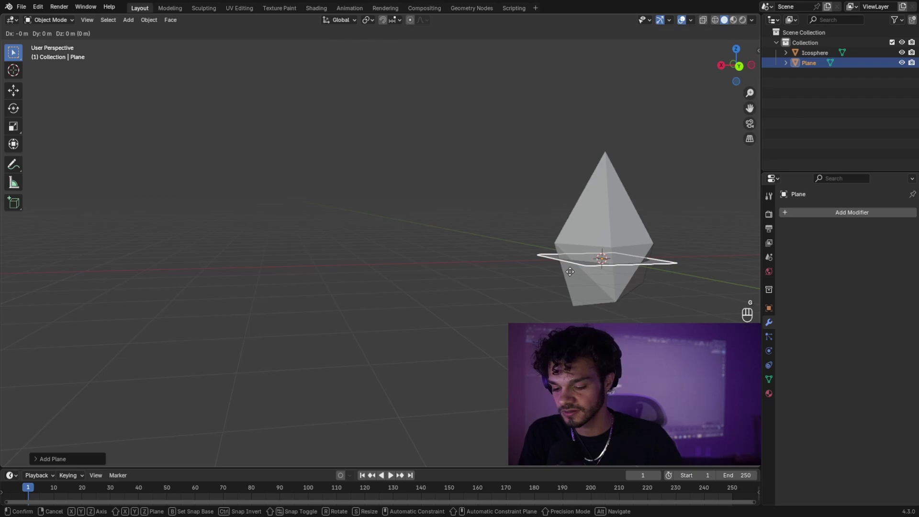
pyautogui.press('x')
pyautogui.click(321, 306)
pyautogui.click(378, 361)
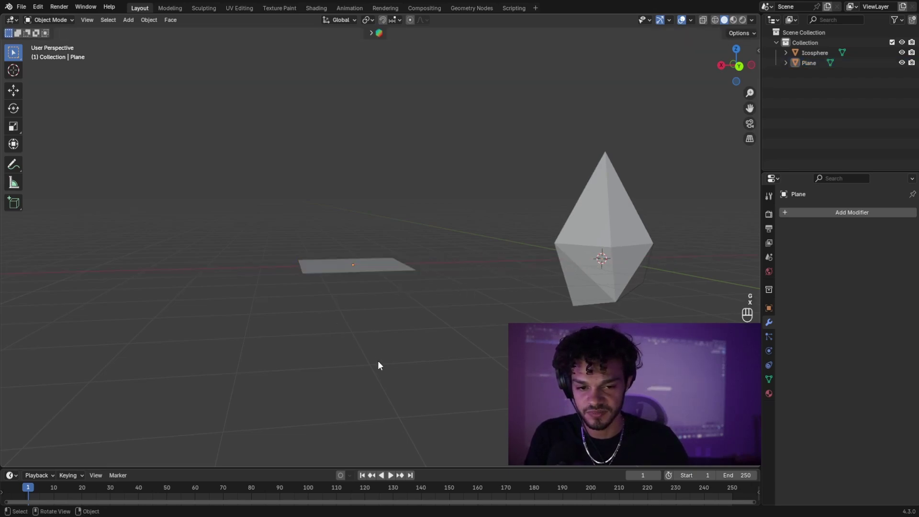
# Select the plane and scale it up uniformly to several times the raindrop's width.
pyautogui.moveTo(378, 361); pyautogui.dragTo(359, 367, button='middle')
pyautogui.click(361, 299)
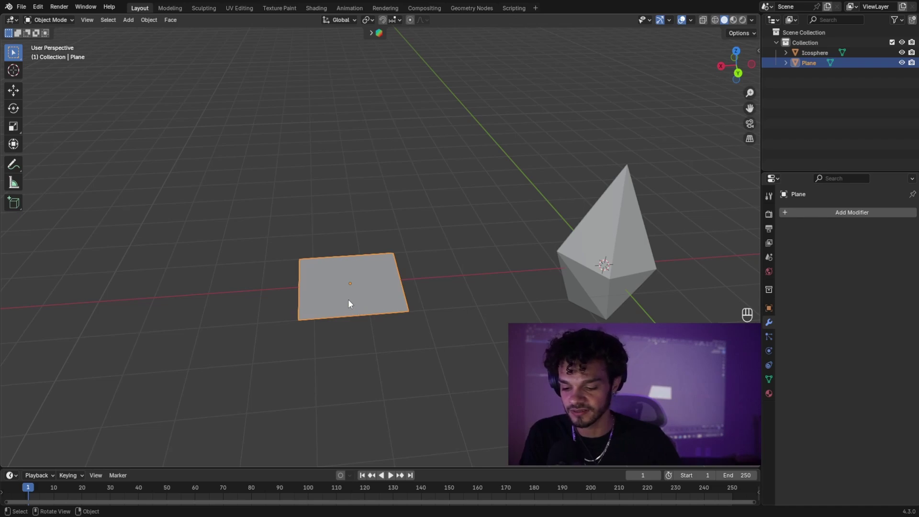
pyautogui.press('s')
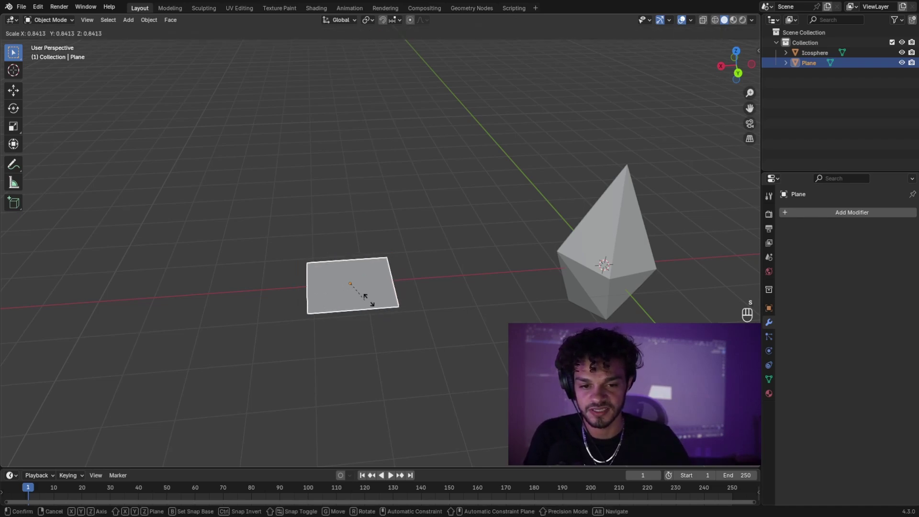
pyautogui.click(433, 296)
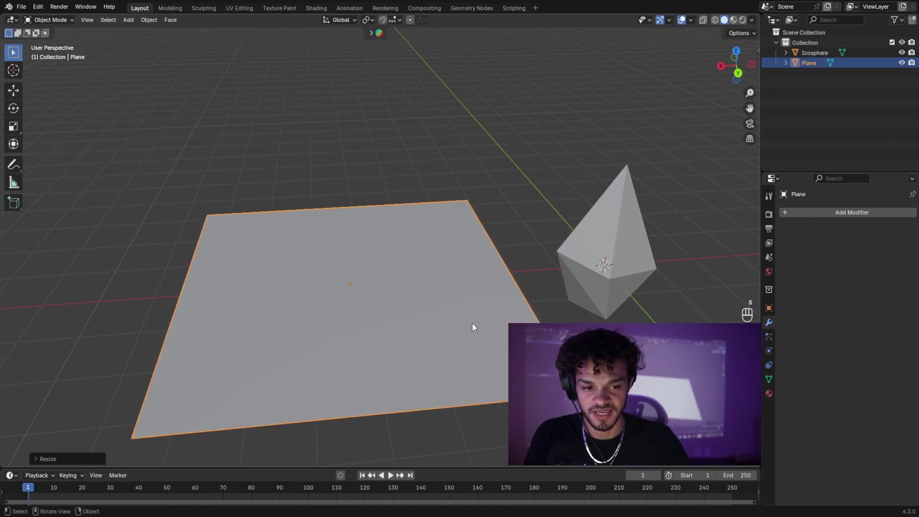
pyautogui.moveTo(472, 323); pyautogui.dragTo(522, 331, button='middle')
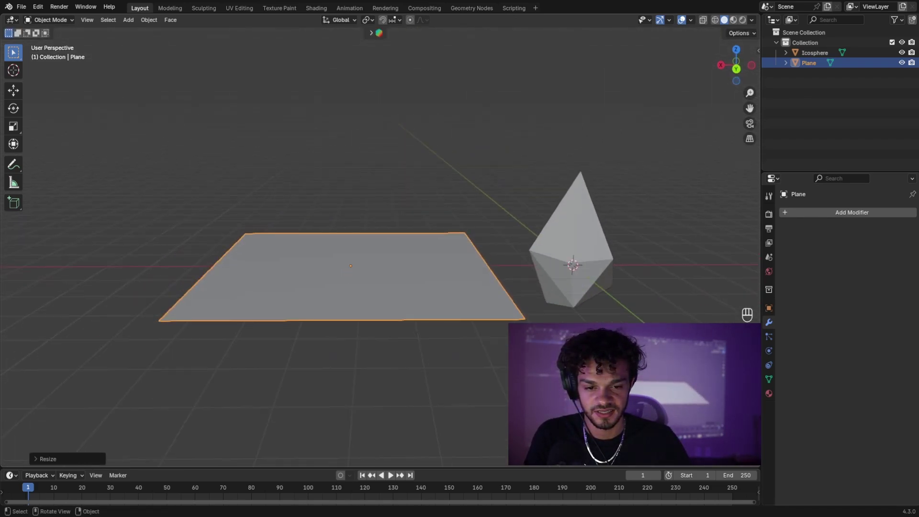
# Add an emitter particle system to the plane and play the animation to preview the falling particles, stopping at frame 109.
pyautogui.click(769, 338)
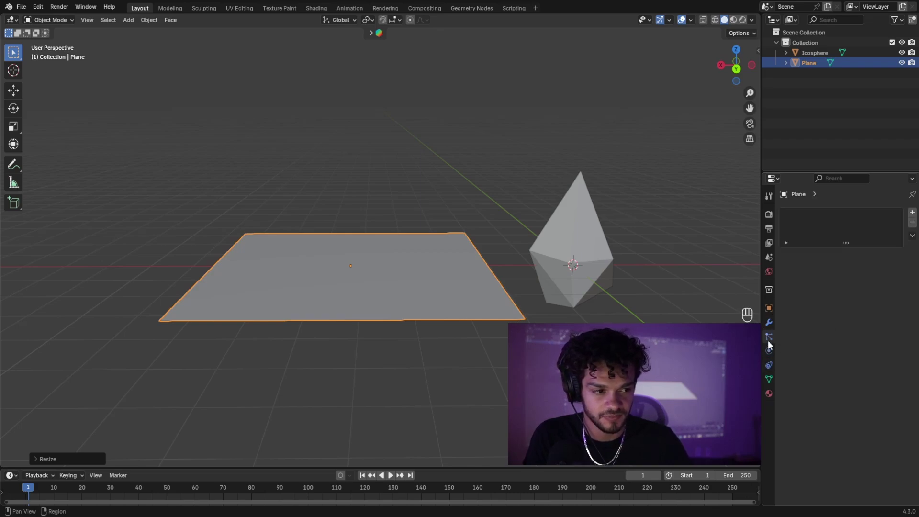
pyautogui.click(912, 212)
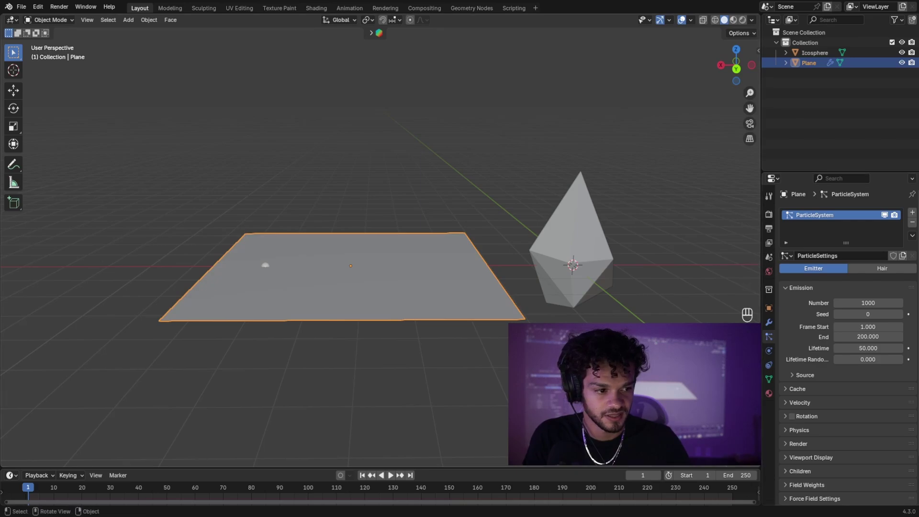
pyautogui.moveTo(349, 416); pyautogui.dragTo(349, 396, button='middle')
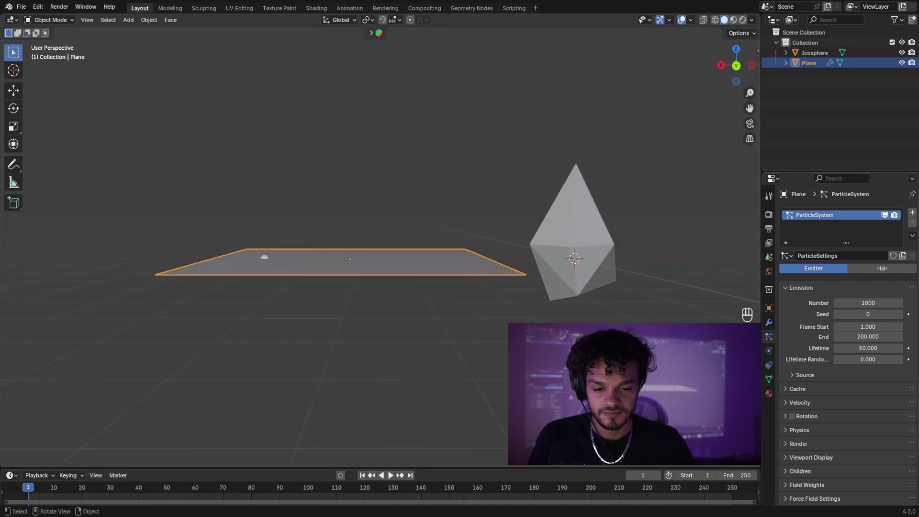
pyautogui.press('space')
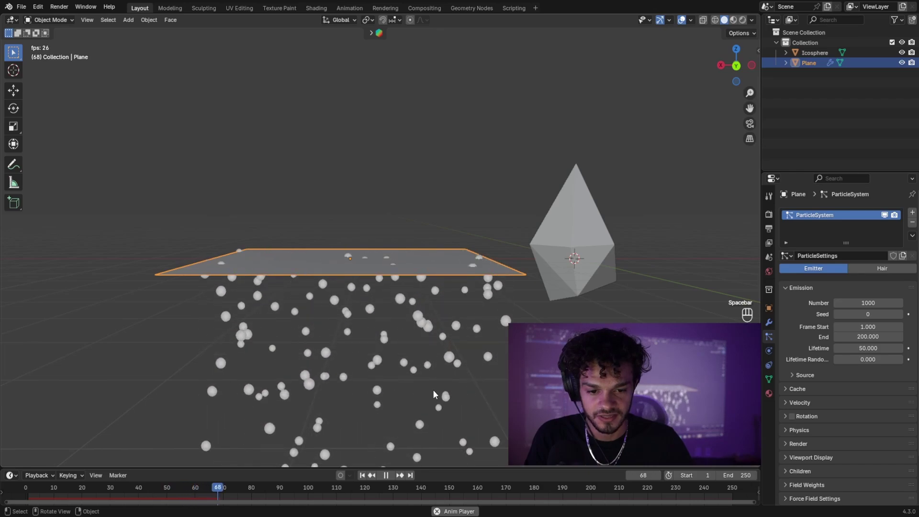
pyautogui.press('space')
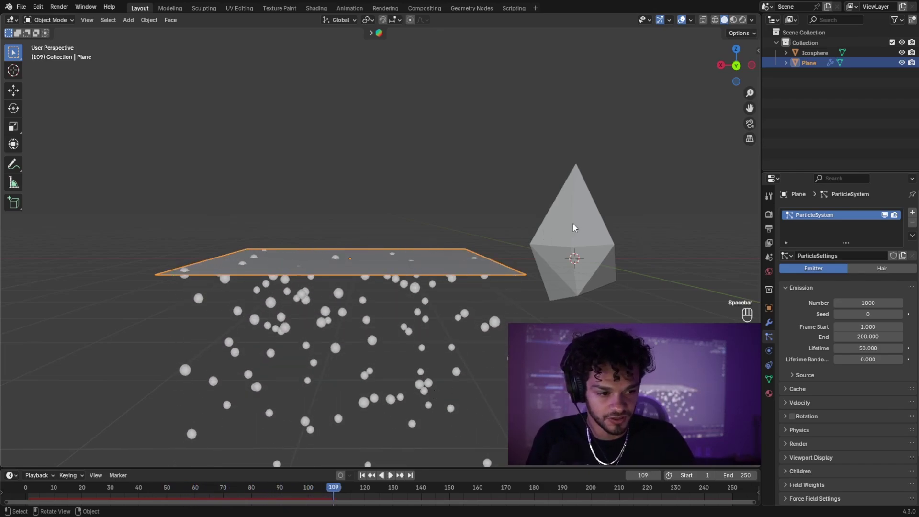
pyautogui.click(406, 337)
pyautogui.click(407, 334)
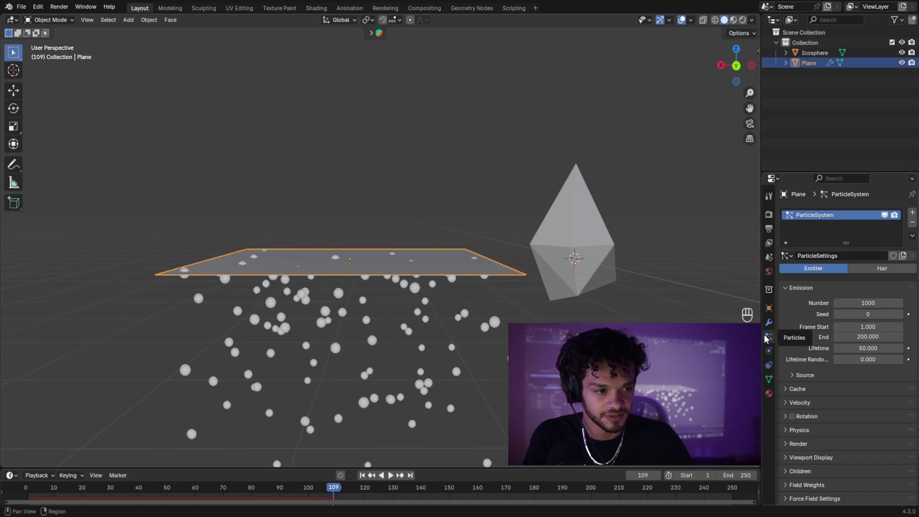
# Set the plane's particles to render as Object, with the icosphere as the instance object.
pyautogui.click(786, 440)
pyautogui.scroll(-5, 826, 415)
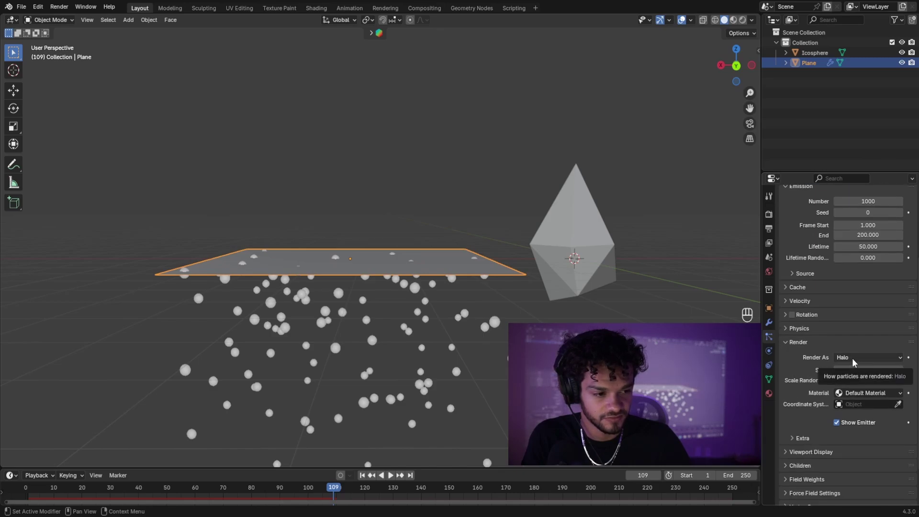
pyautogui.click(852, 358)
pyautogui.click(849, 413)
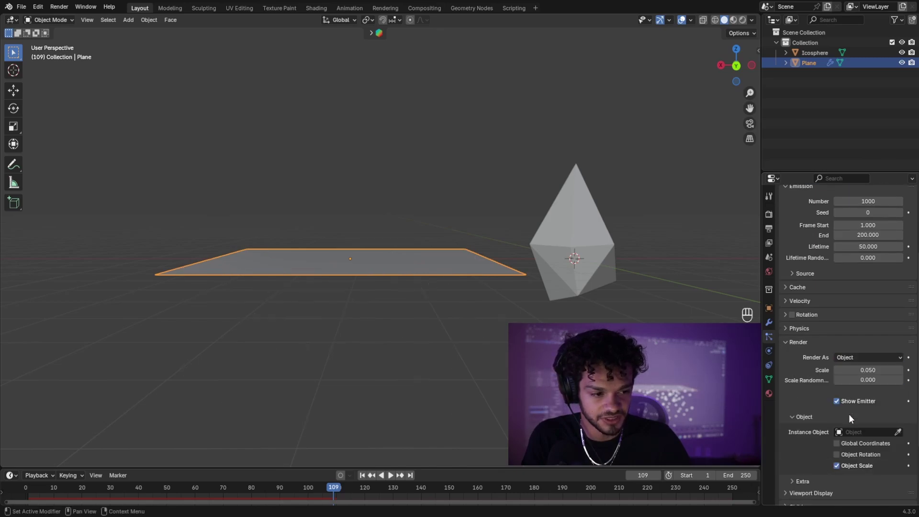
pyautogui.click(899, 432)
pyautogui.click(593, 216)
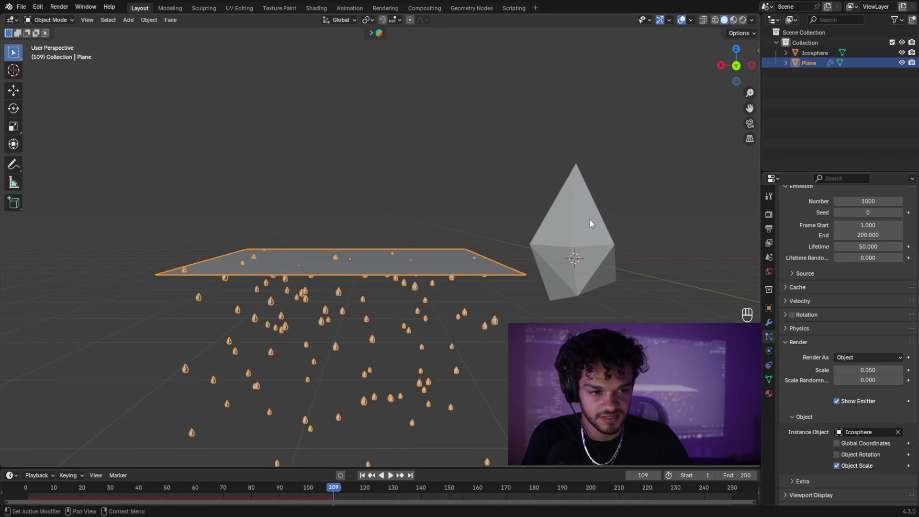
# Move the icosphere about 4.6 m along the negative X axis, further away from the emitter plane.
pyautogui.hotkey('alt', 'a')
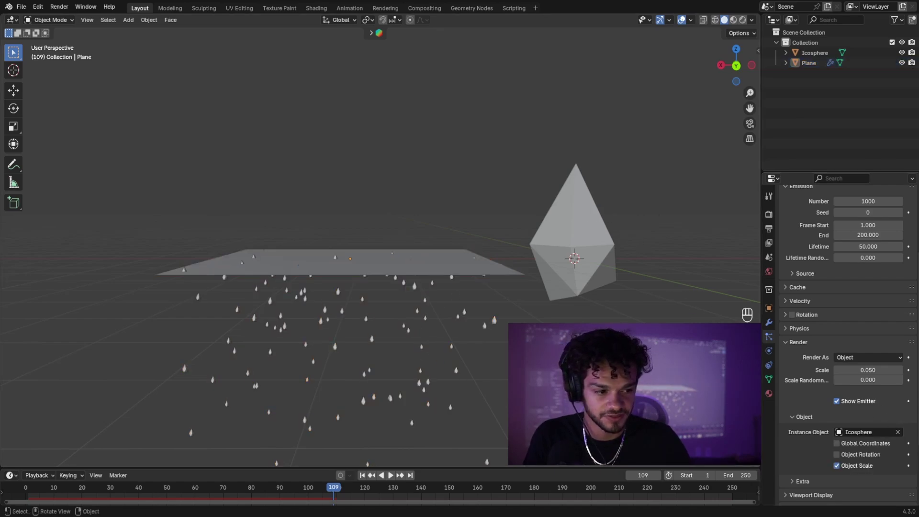
pyautogui.click(597, 232)
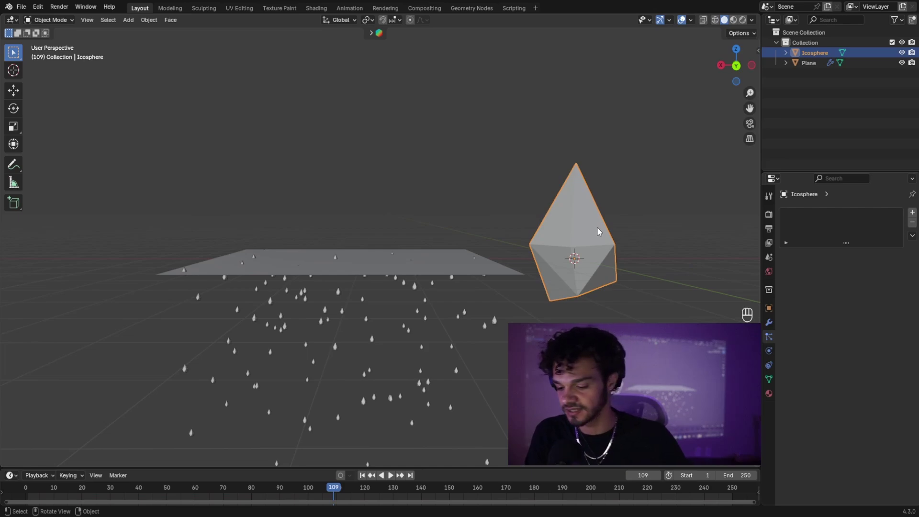
pyautogui.press('g')
pyautogui.press('x')
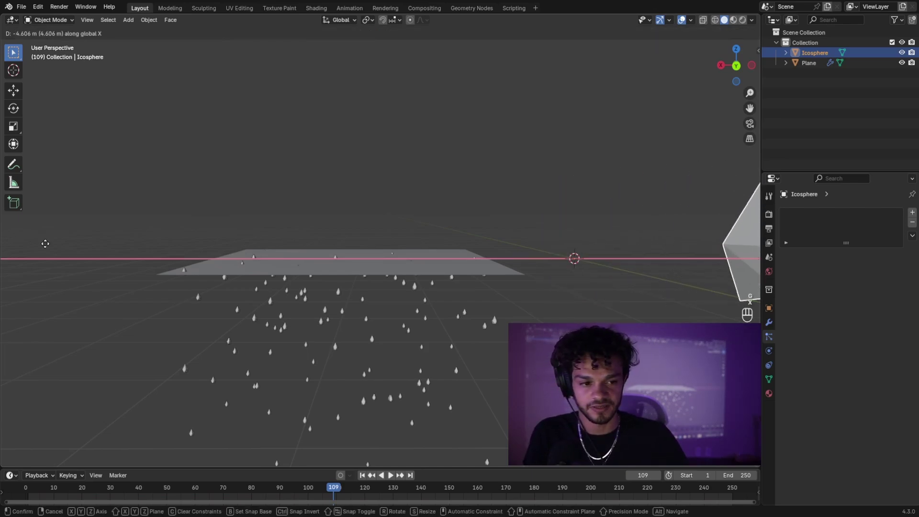
pyautogui.press('Return')
# Play the animation and inspect the falling raindrops from below the plane.
pyautogui.moveTo(306, 279); pyautogui.dragTo(349, 189, button='middle')
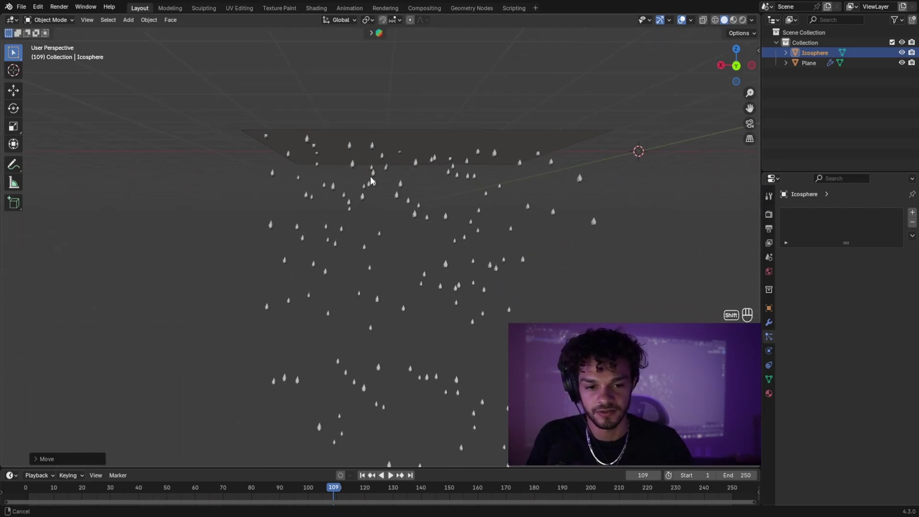
pyautogui.press('space')
pyautogui.scroll(4, 390, 269)
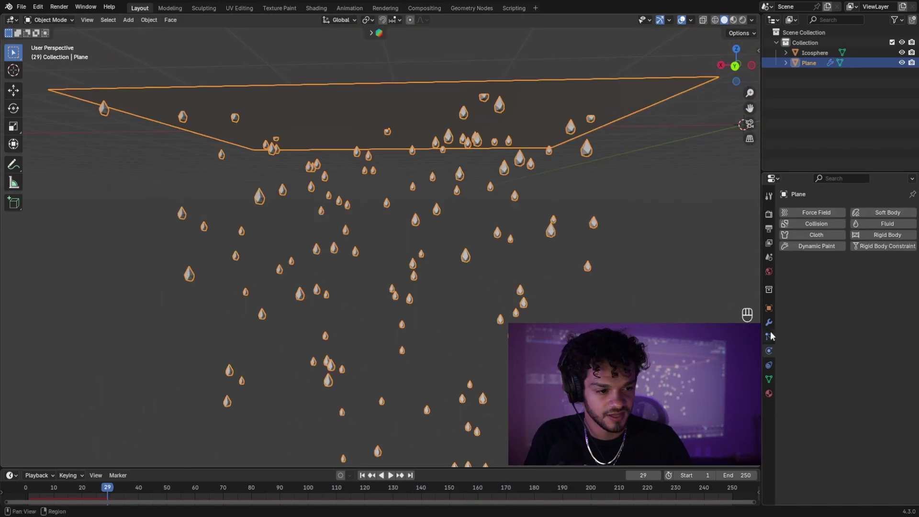
# In the plane's particle render settings, set the scale to 0.030 and the scale randomness to 1.000.
pyautogui.click(768, 323)
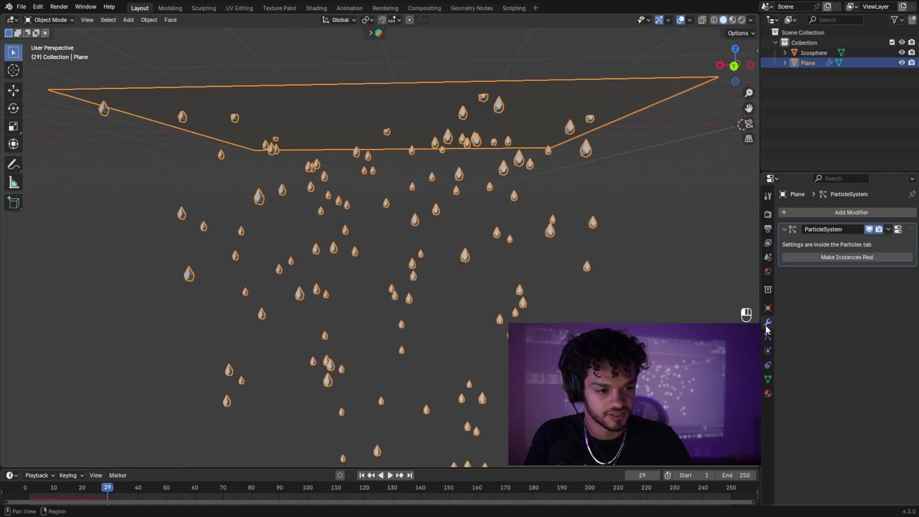
pyautogui.click(769, 365)
pyautogui.click(769, 350)
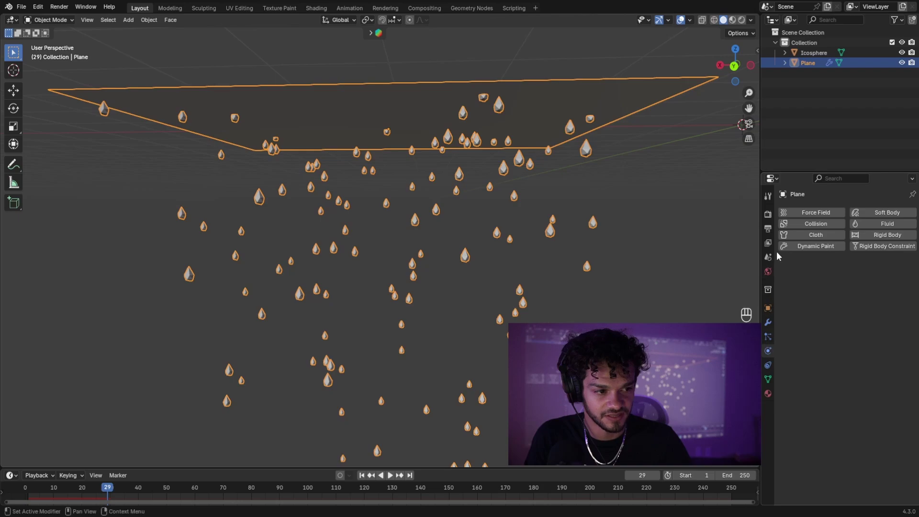
pyautogui.click(768, 337)
pyautogui.scroll(-5, 833, 408)
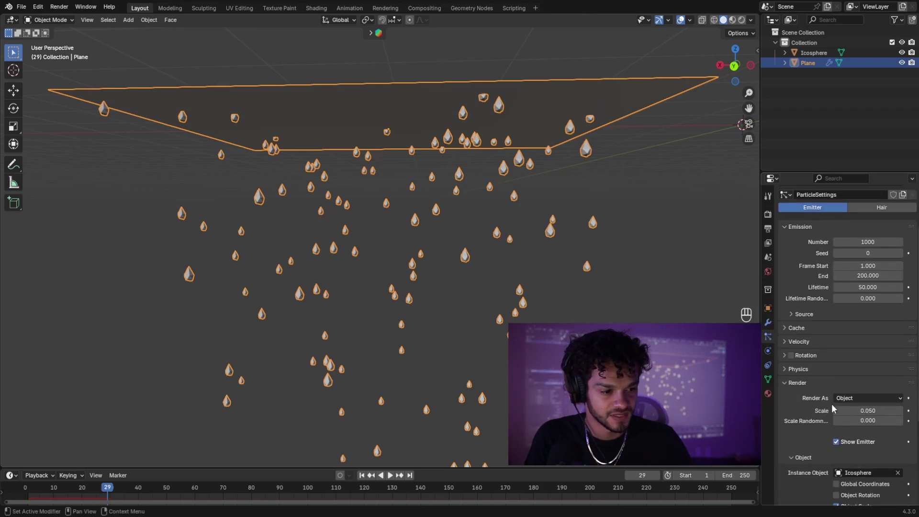
pyautogui.scroll(-2, 834, 408)
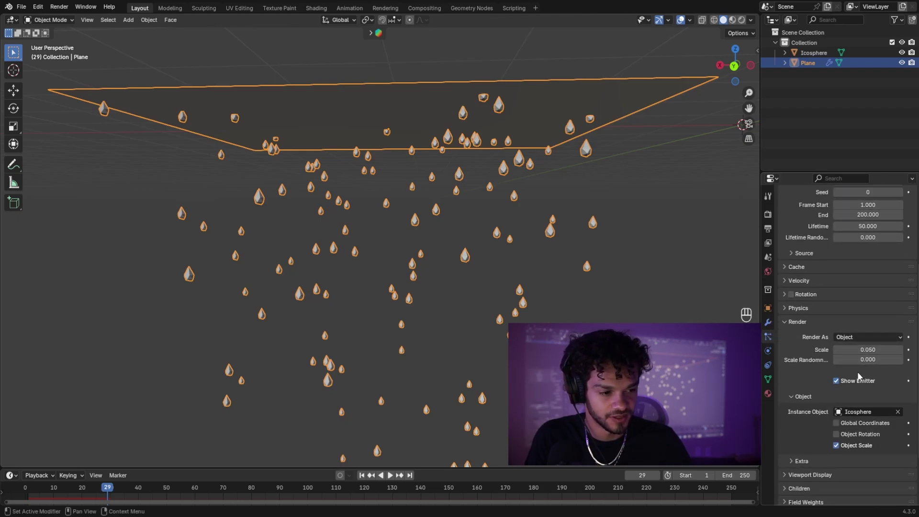
pyautogui.scroll(-2, 861, 377)
pyautogui.moveTo(874, 289); pyautogui.dragTo(912, 300)
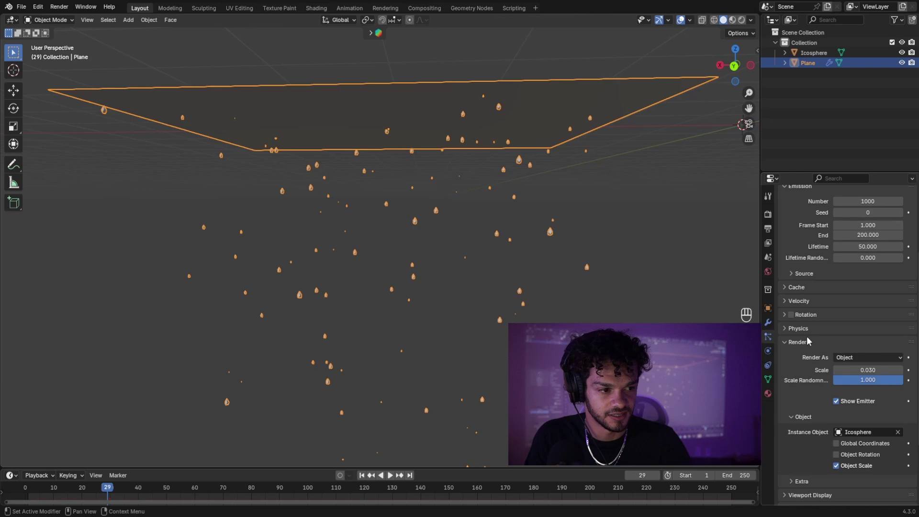
# Set the particle system's emission number to 3000 and deselect the plane.
pyautogui.scroll(4, 807, 337)
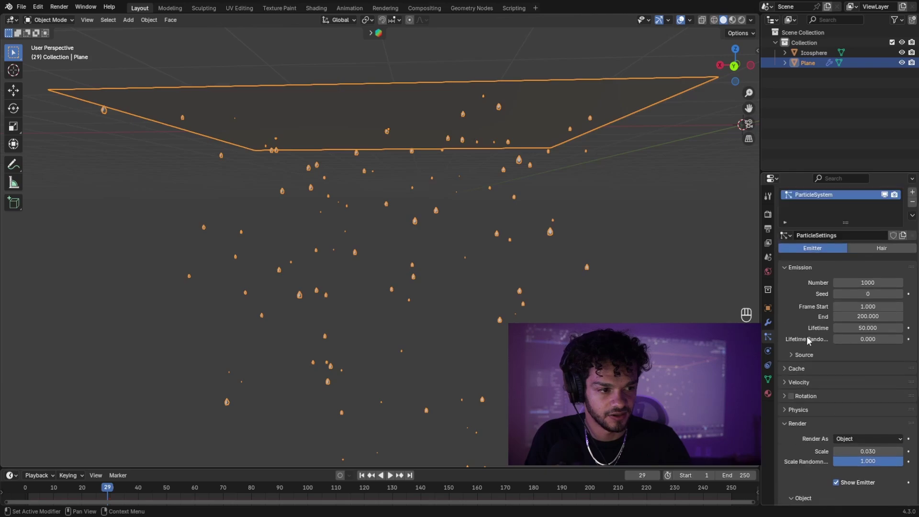
pyautogui.moveTo(856, 282); pyautogui.dragTo(886, 282)
pyautogui.click(866, 282)
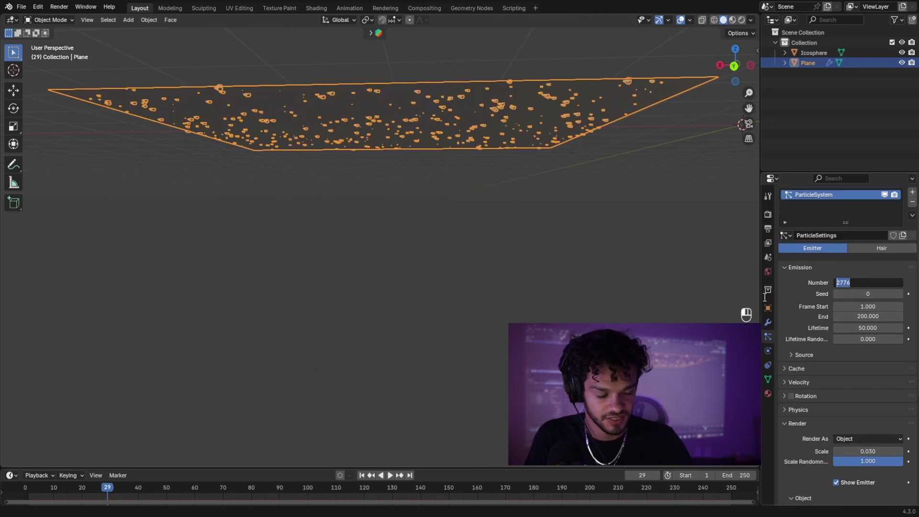
pyautogui.write('300')
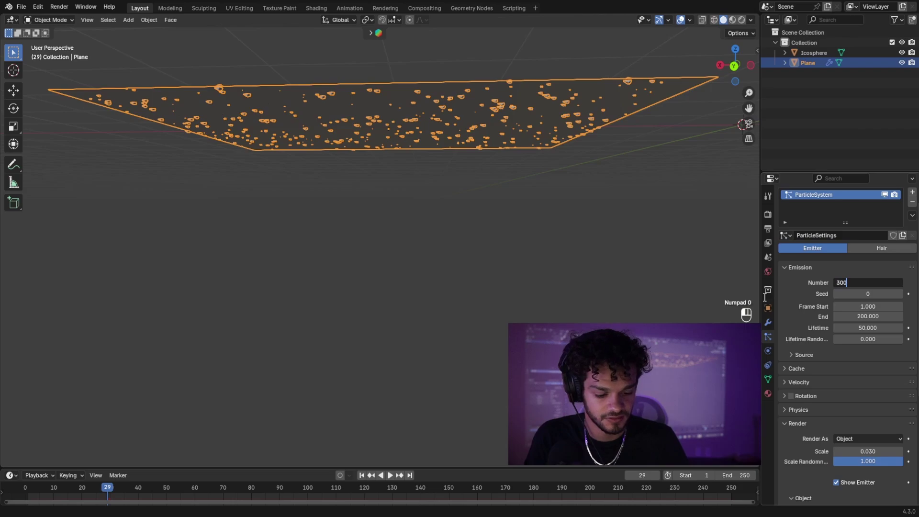
pyautogui.write('0')
pyautogui.press('Return')
pyautogui.click(462, 395)
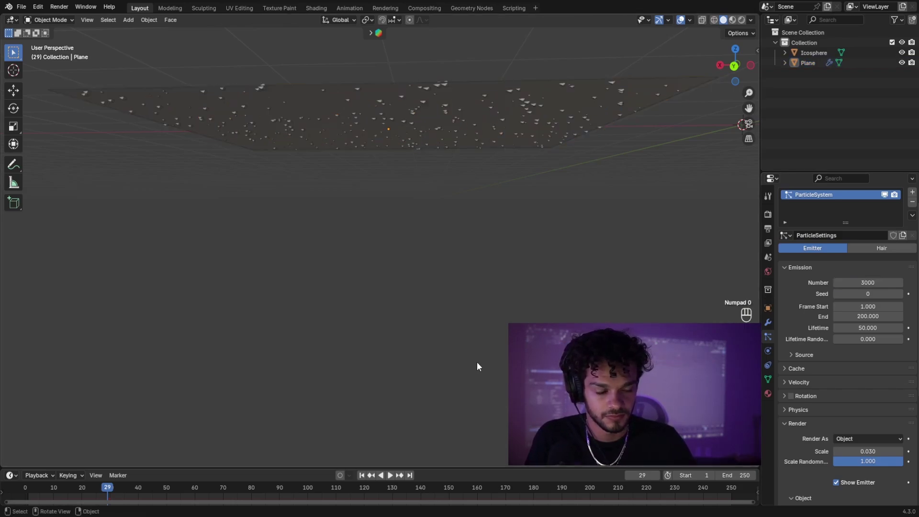
# Play the animation and inspect the density and size variation of the rain up close.
pyautogui.press('space')
pyautogui.moveTo(516, 361)
pyautogui.mouseDown(button='middle')
pyautogui.moveTo(471, 351)
pyautogui.moveTo(519, 354)
pyautogui.mouseUp(button='middle')
pyautogui.scroll(3, 471, 352)
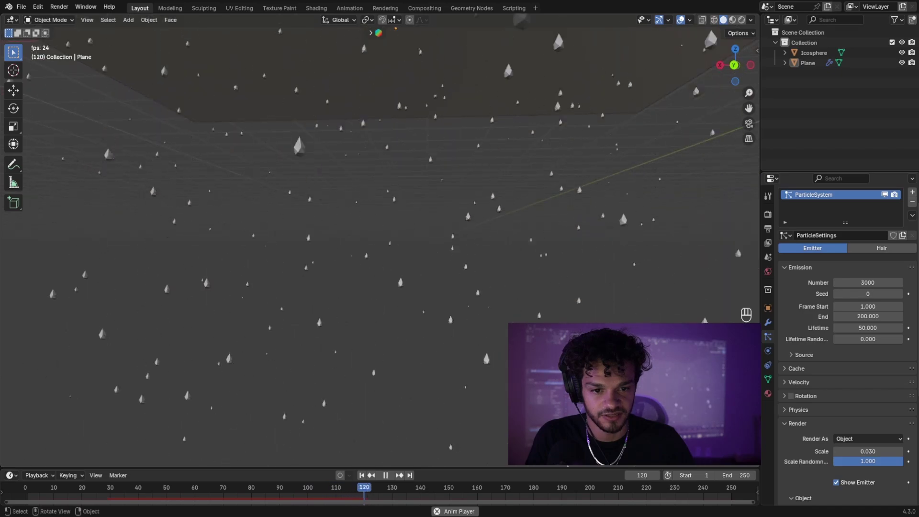
pyautogui.scroll(-4, 519, 355)
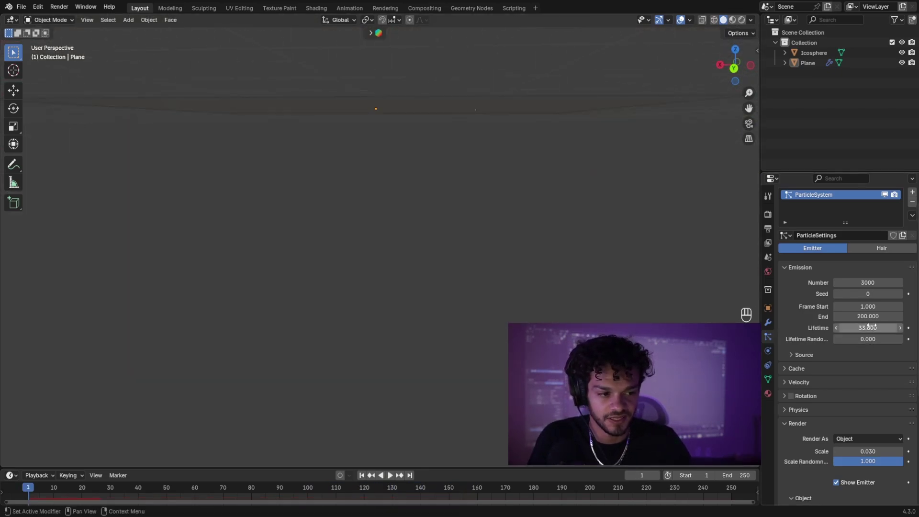
# Set the particle lifetime to 33.8 and play the animation to preview the rain, stopping at frame 174.
pyautogui.moveTo(871, 327); pyautogui.dragTo(872, 327)
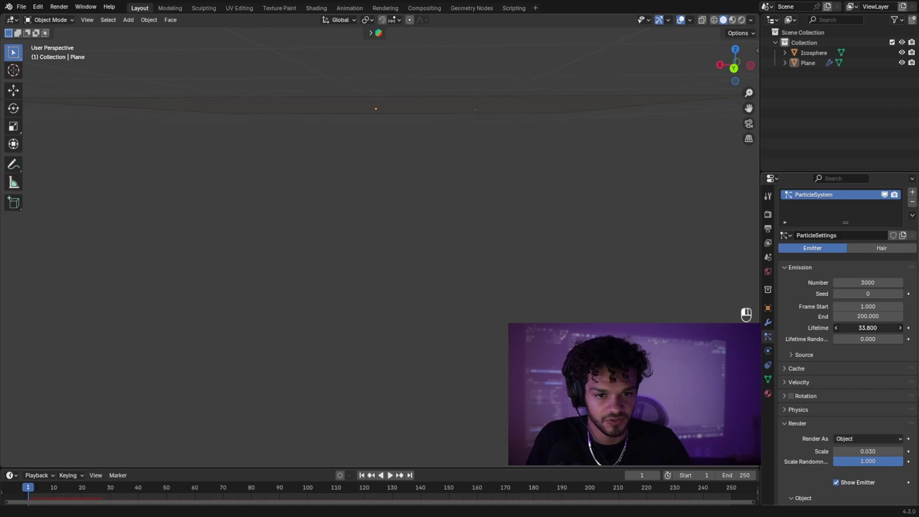
pyautogui.press('Return')
pyautogui.press('space')
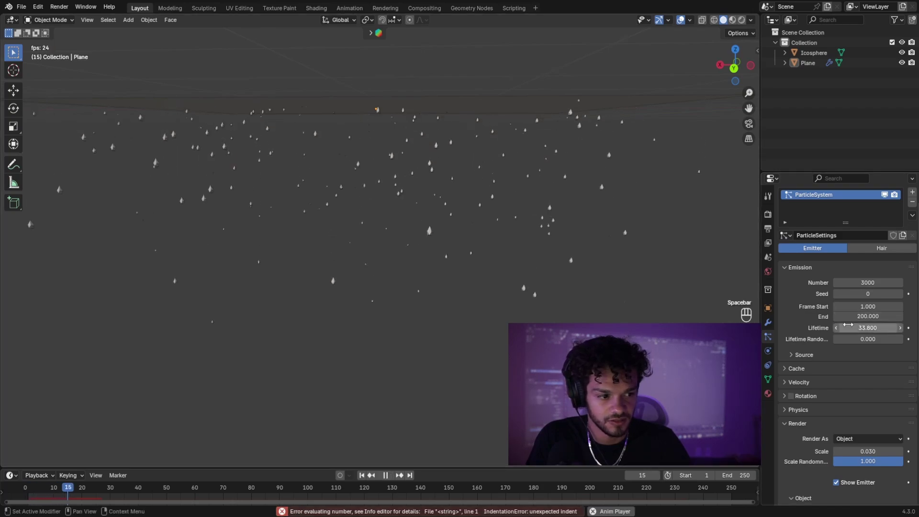
pyautogui.keyDown('shift'); pyautogui.moveTo(639, 355); pyautogui.dragTo(425, 357, button='middle'); pyautogui.keyUp('shift')
pyautogui.press('space')
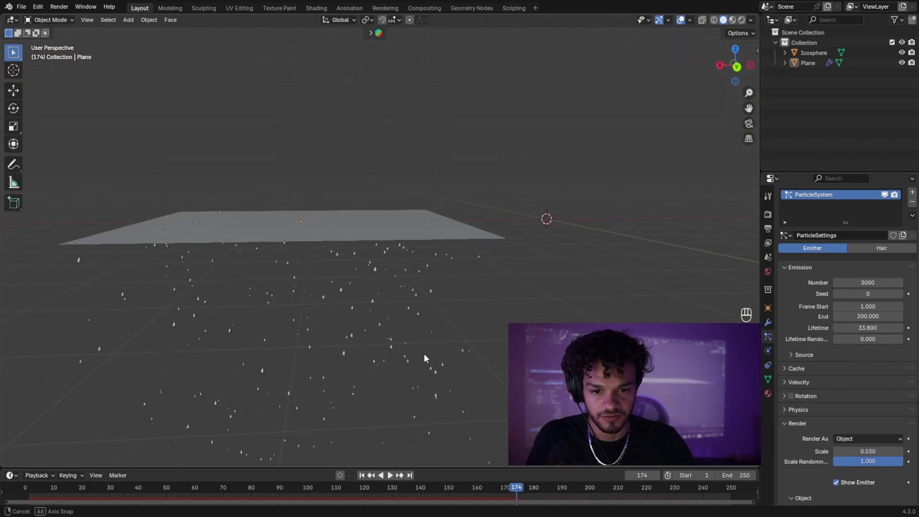
# Give the plane a new material with Alpha 0 and display the viewport in Material Preview shading.
pyautogui.click(391, 231)
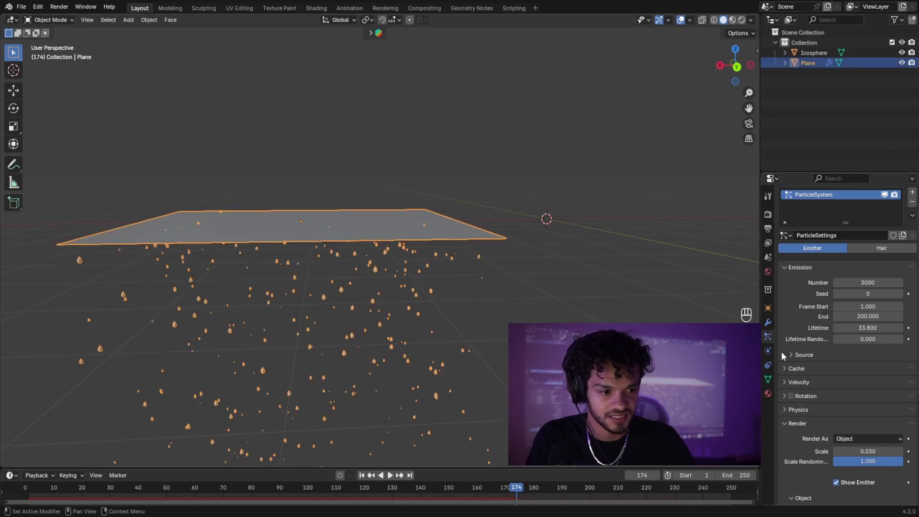
pyautogui.click(767, 393)
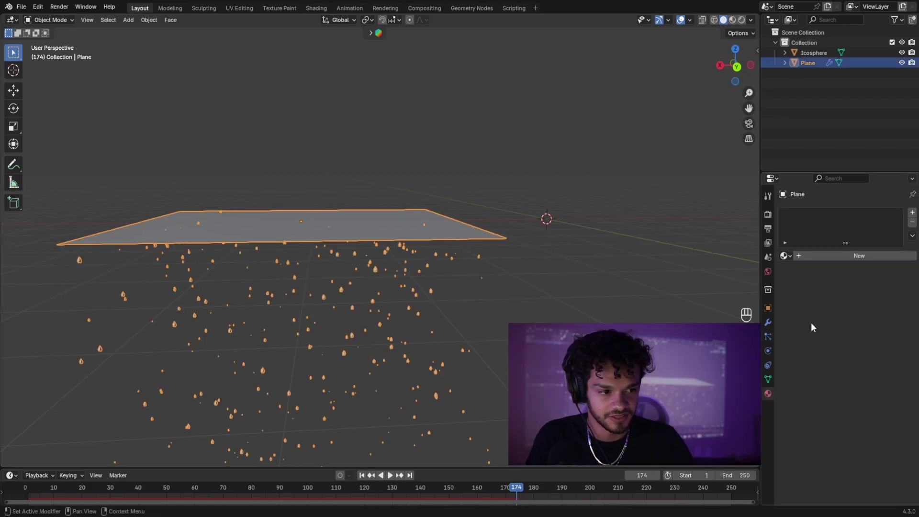
pyautogui.click(852, 255)
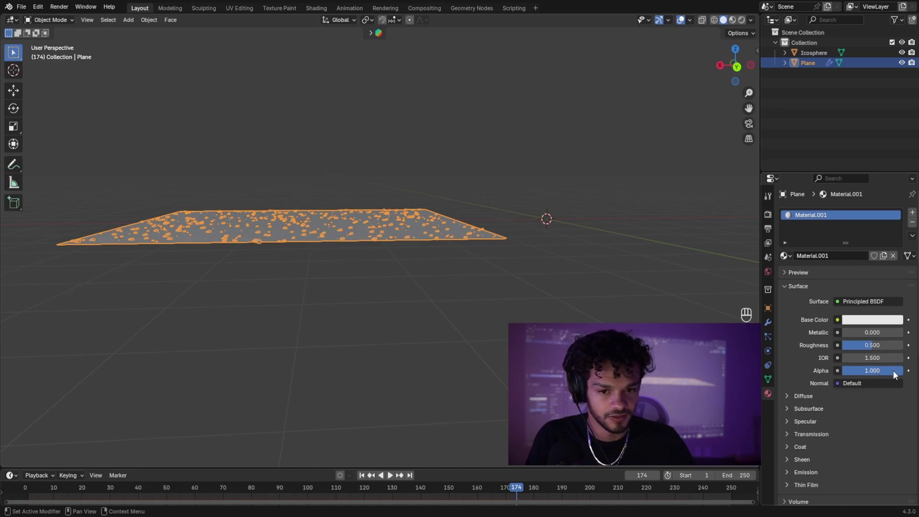
pyautogui.moveTo(893, 373); pyautogui.dragTo(881, 372)
pyautogui.moveTo(641, 129); pyautogui.dragTo(645, 153, button='middle')
pyautogui.click(732, 21)
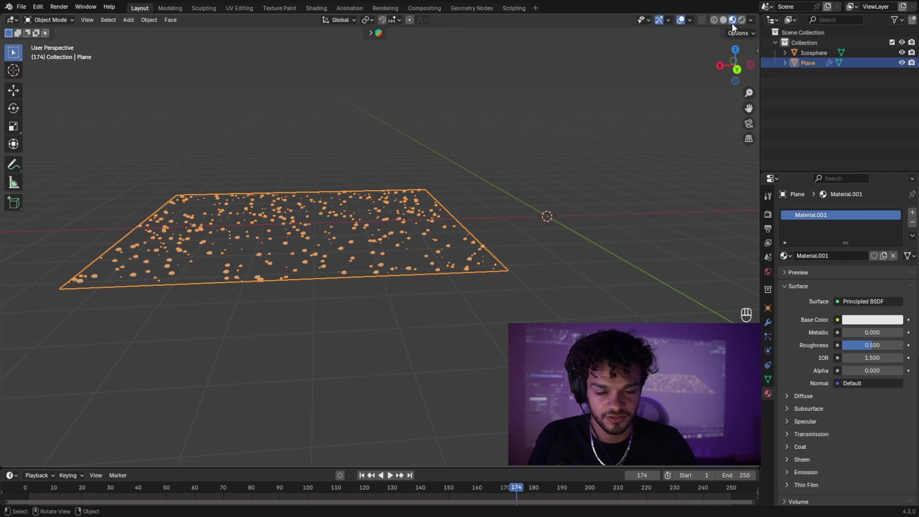
# Play the animation to check the raindrops falling from the transparent plane, stopping at frame 140.
pyautogui.moveTo(408, 362); pyautogui.dragTo(431, 378, button='middle')
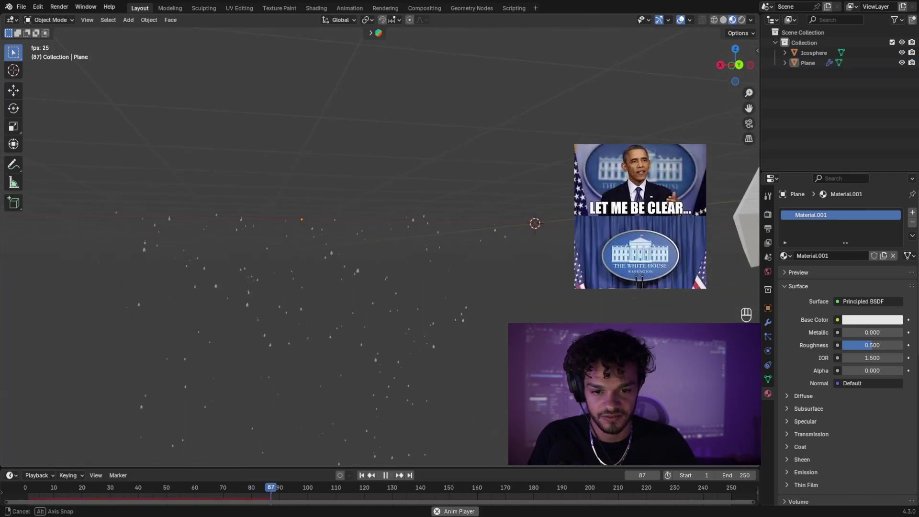
pyautogui.moveTo(411, 306); pyautogui.dragTo(416, 312, button='middle')
pyautogui.press('space')
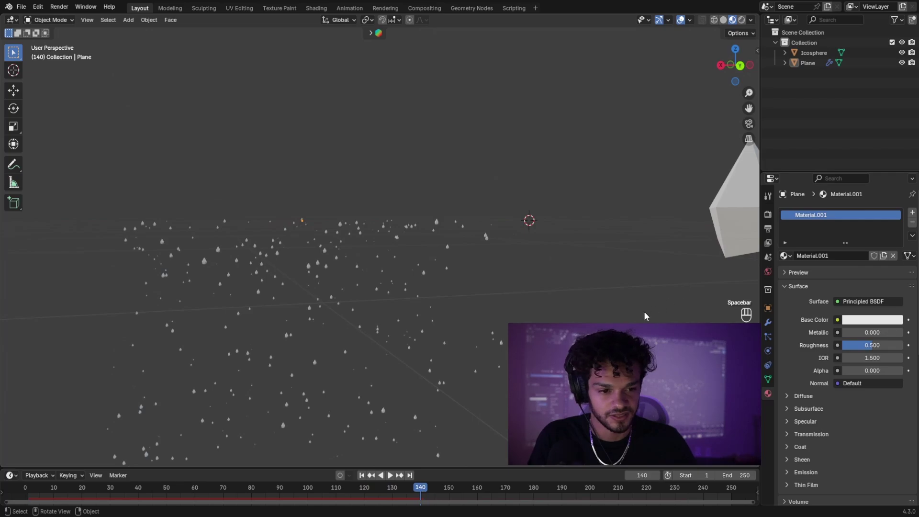
# Give the icosphere a new material with a Glass BSDF surface and set its roughness to 0.156.
pyautogui.moveTo(644, 316); pyautogui.dragTo(527, 330, button='middle')
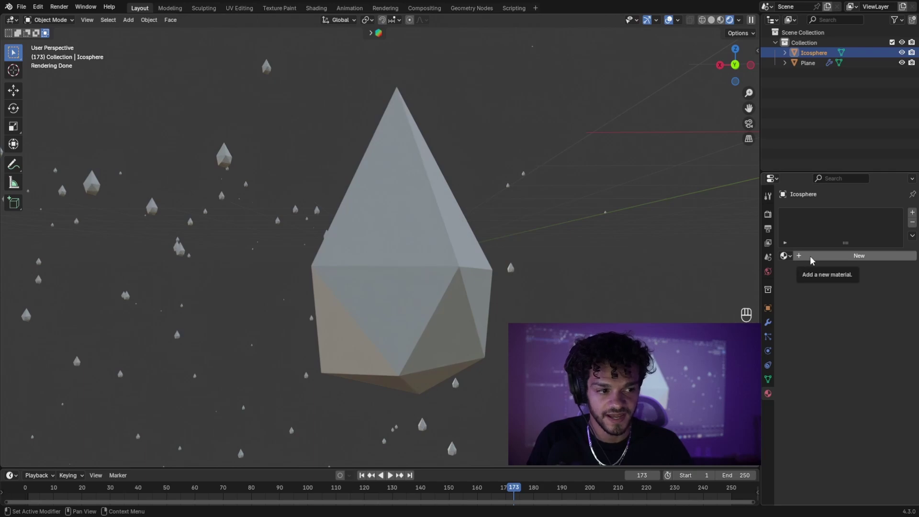
pyautogui.click(811, 257)
pyautogui.click(846, 302)
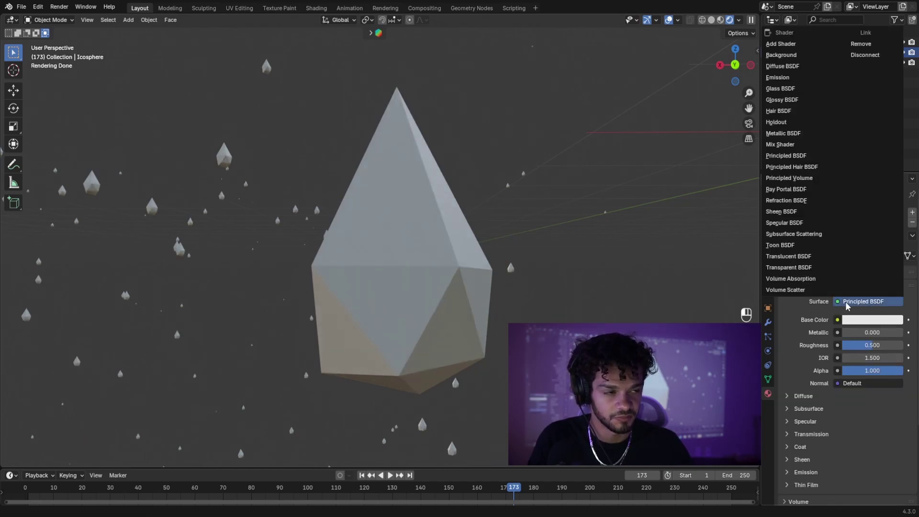
pyautogui.click(790, 89)
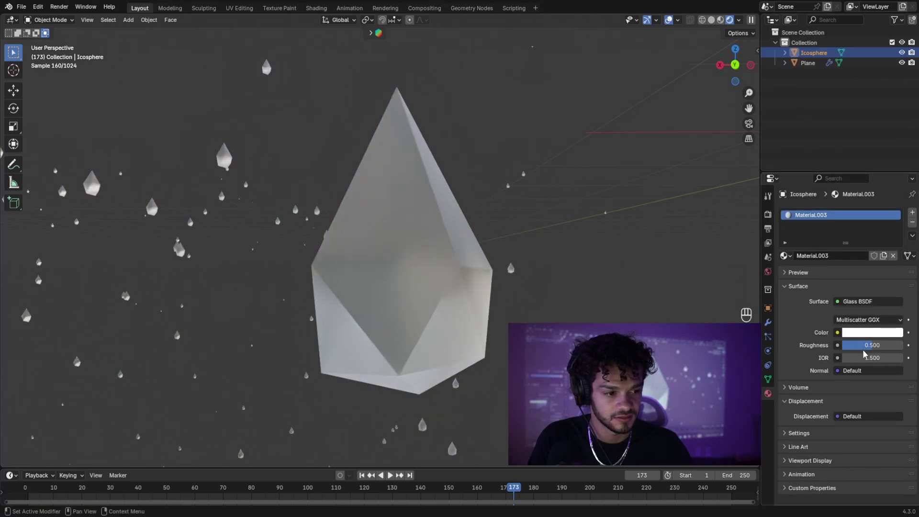
pyautogui.moveTo(865, 346); pyautogui.dragTo(847, 346)
pyautogui.scroll(-6, 414, 272)
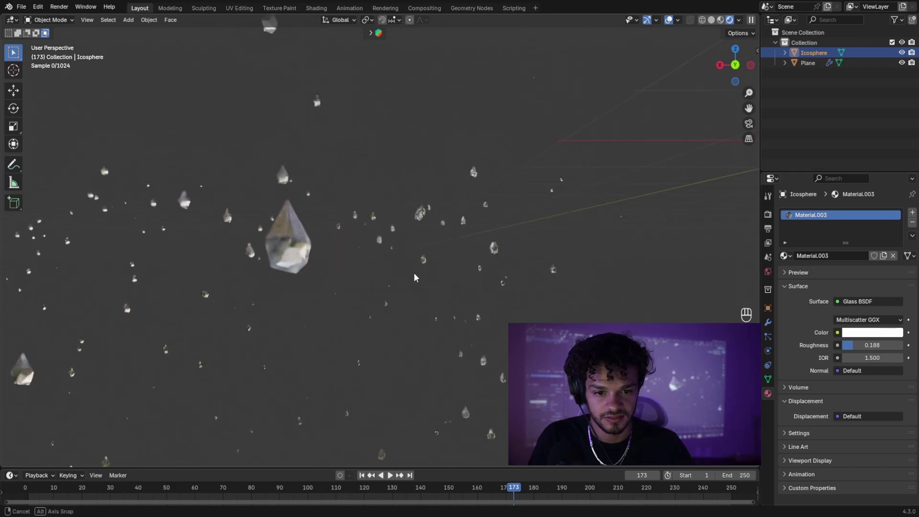
pyautogui.moveTo(461, 274); pyautogui.dragTo(542, 295, button='middle')
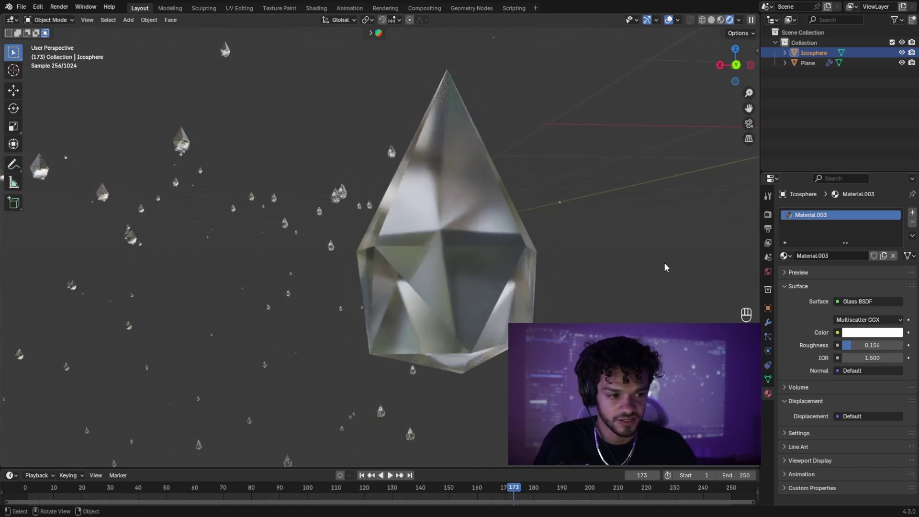
# Tint the icosphere's glass material colour a very pale cyan and deselect the icosphere.
pyautogui.click(859, 333)
pyautogui.moveTo(863, 215); pyautogui.dragTo(846, 203)
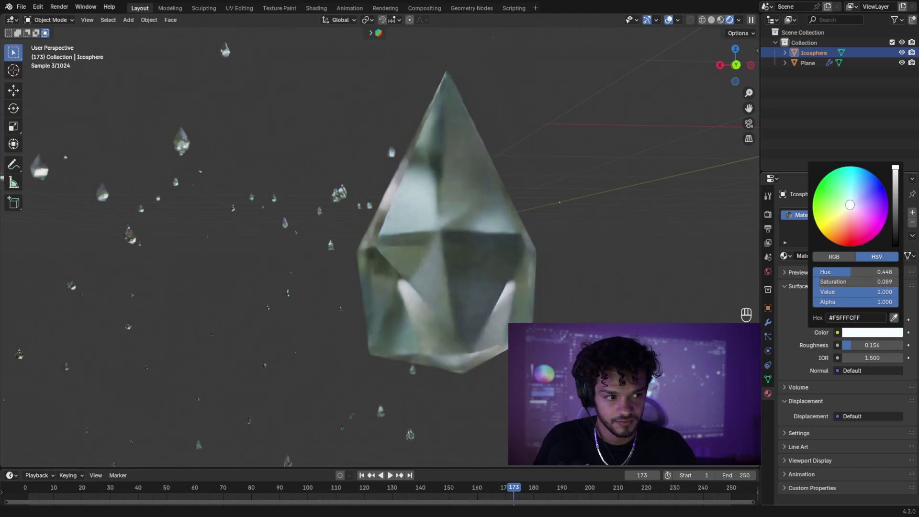
pyautogui.click(659, 243)
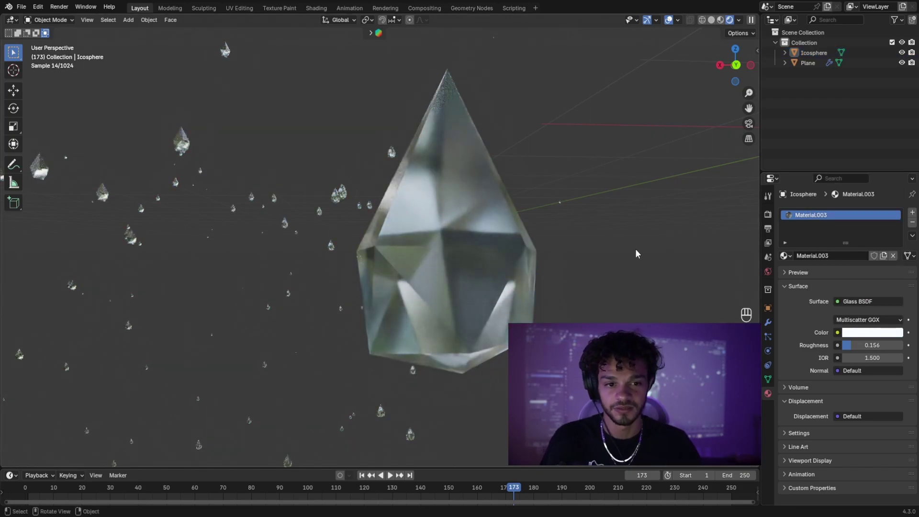
# Switch the viewport to Material Preview and view the glass raindrops falling during playback.
pyautogui.moveTo(636, 249); pyautogui.dragTo(631, 250, button='middle')
pyautogui.click(720, 20)
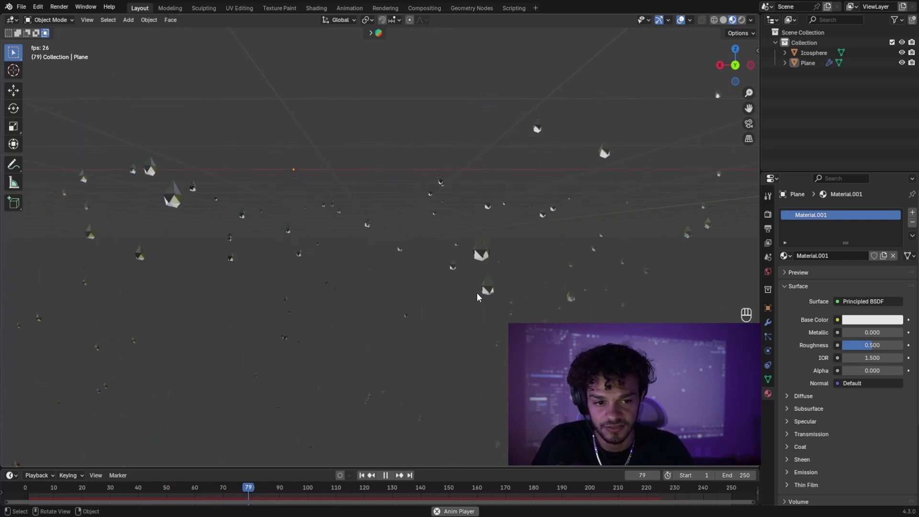
pyautogui.keyDown('shift'); pyautogui.moveTo(427, 286); pyautogui.dragTo(534, 216, button='middle'); pyautogui.keyUp('shift')
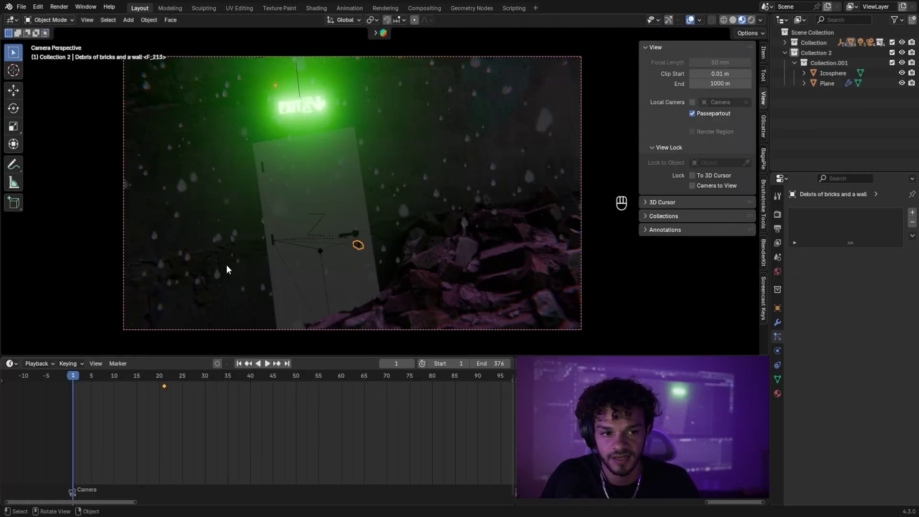
# Play the animation through the camera to preview the rain in the neon-lit door and rubble scene.
pyautogui.press('space')
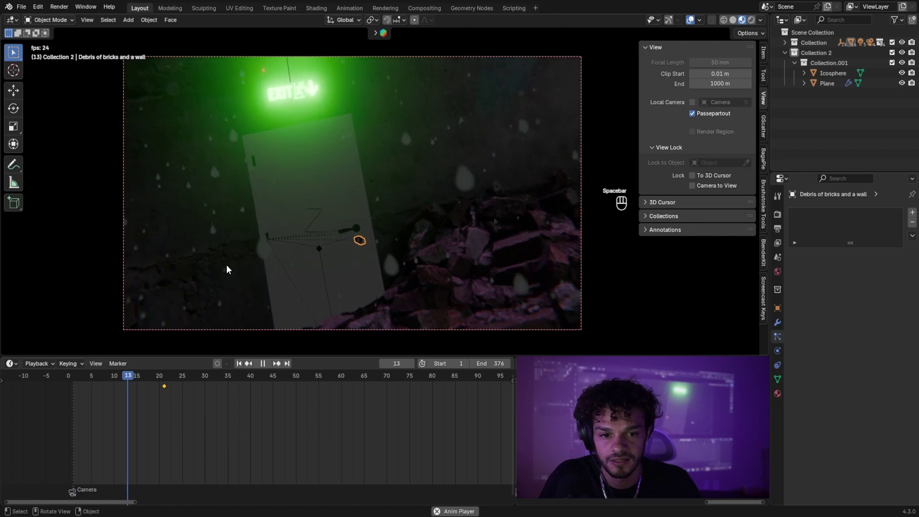